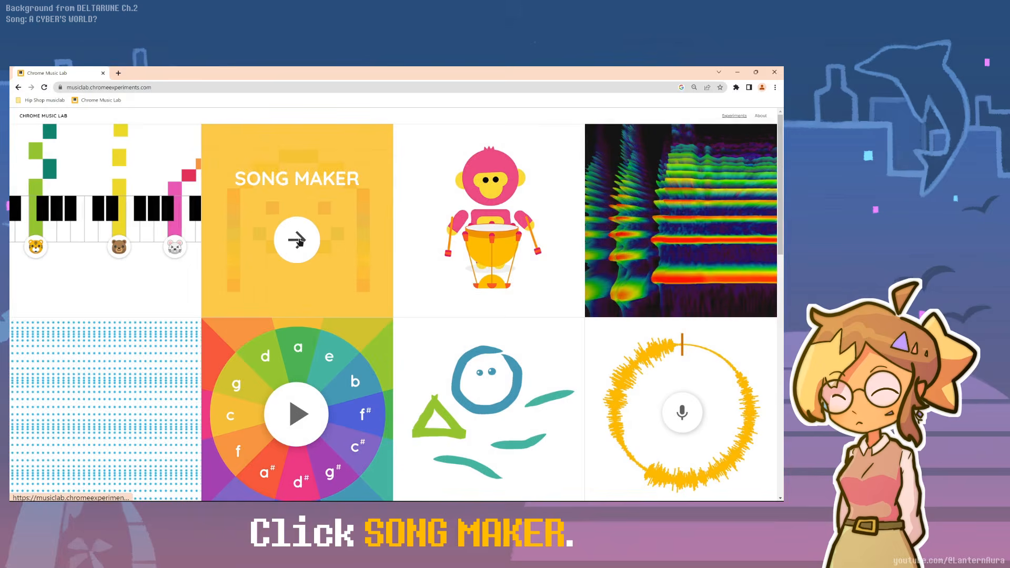
Open Song Maker and search the web in a new tab for "a cyber's world BPM"
{"action": "left_click", "coordinate": [297, 241]}
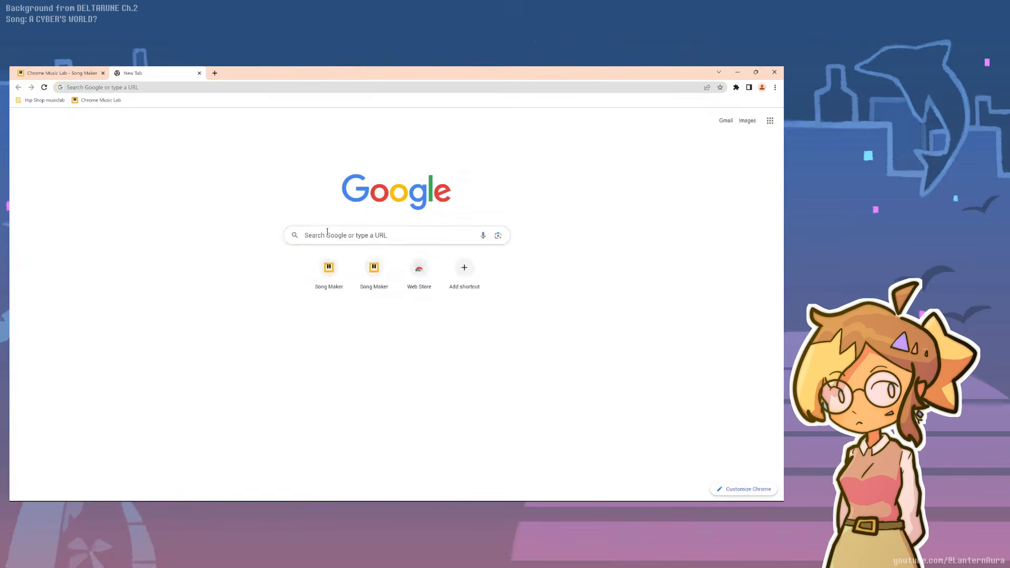
{"action": "left_click", "coordinate": [327, 235]}
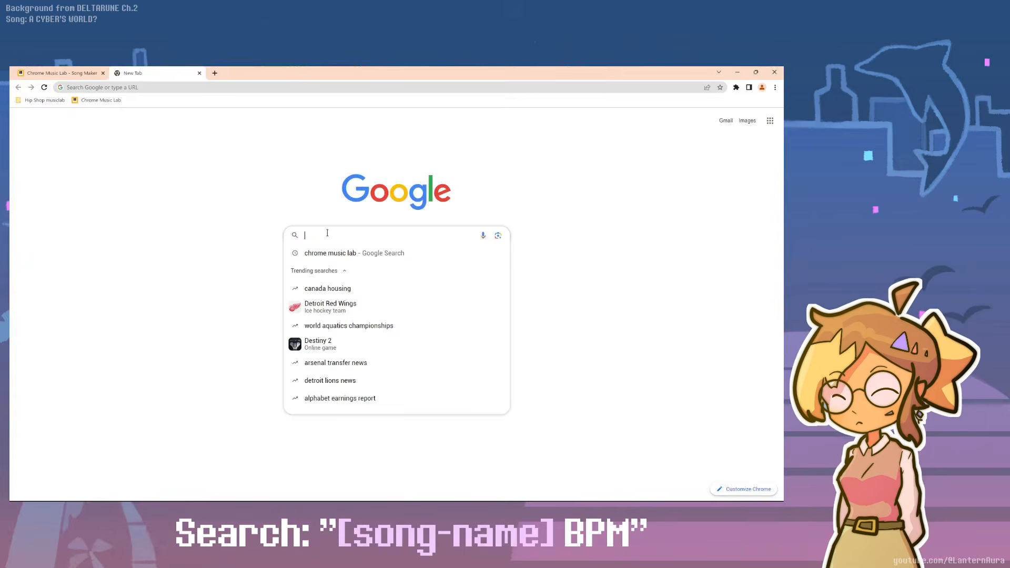
{"action": "type", "text": "a cyber's world BP"}
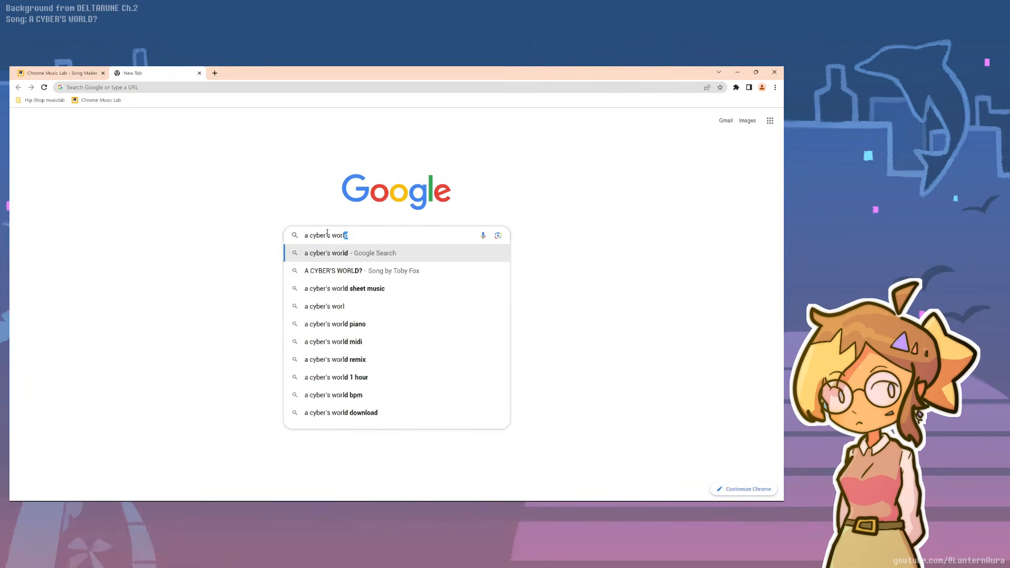
{"action": "type", "text": "M"}
{"action": "key", "text": "Return"}
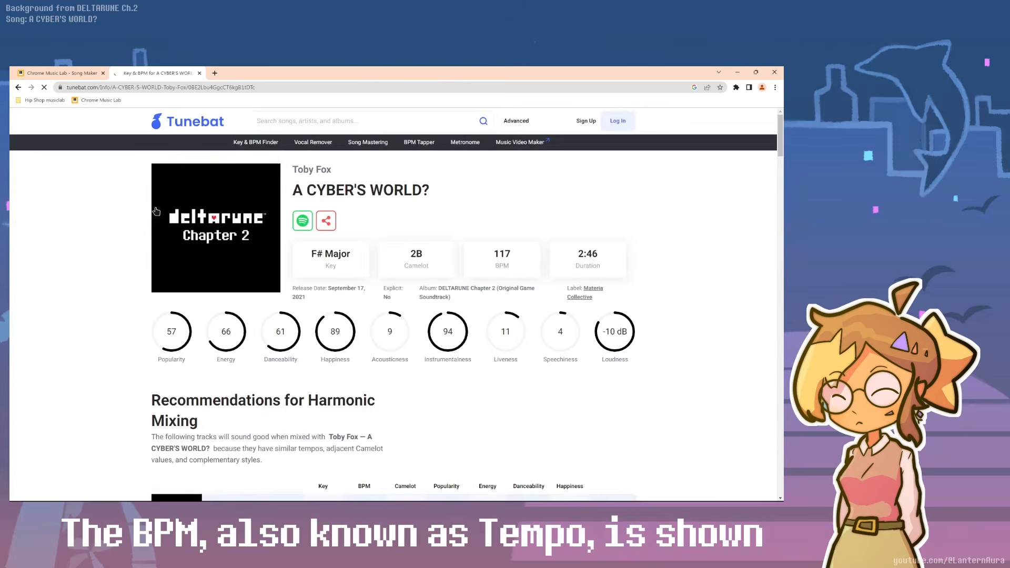
Look up the BPM on the song's Tunebat page and set Song Maker's tempo to 117
{"action": "left_click_drag", "start_coordinate": [513, 255], "coordinate": [481, 260]}
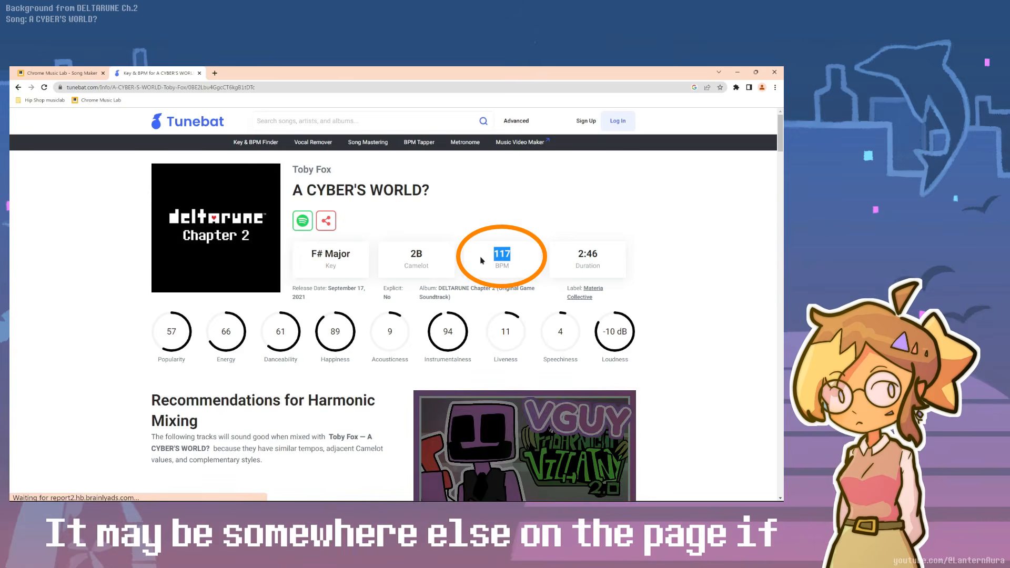
{"action": "left_click", "coordinate": [482, 260]}
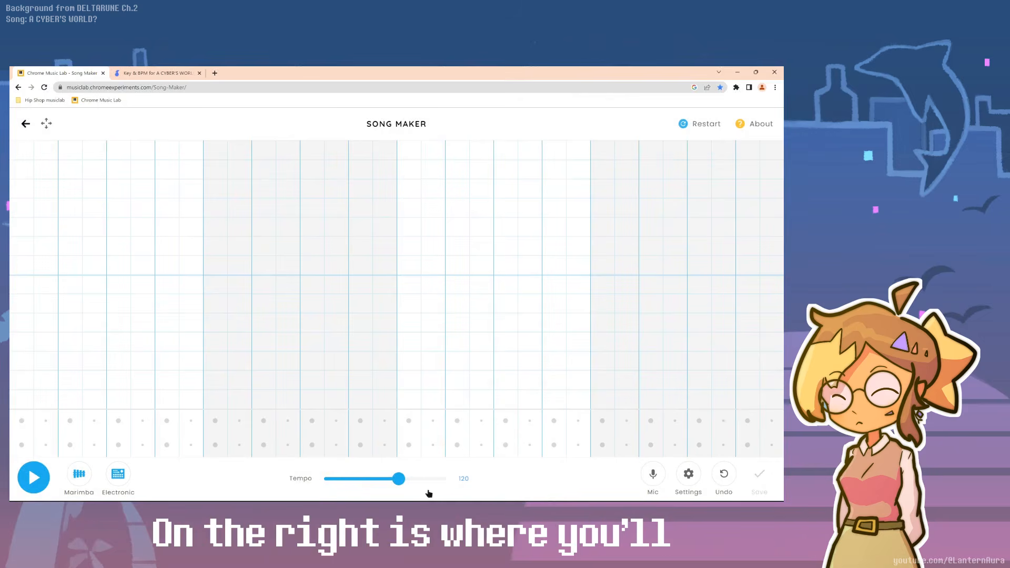
{"action": "double_click", "coordinate": [465, 479]}
{"action": "type", "text": "117"}
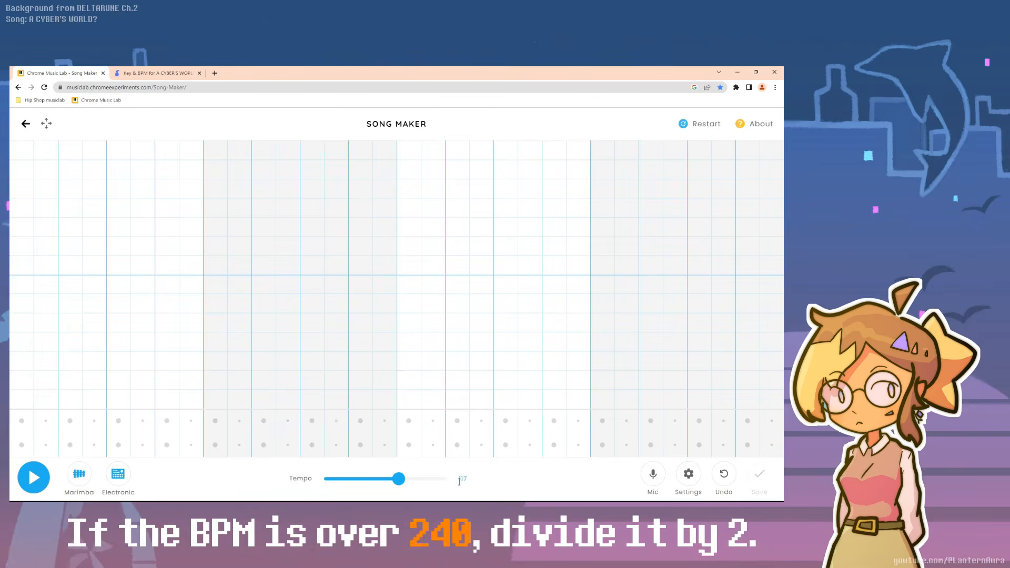
{"action": "key", "text": "Return"}
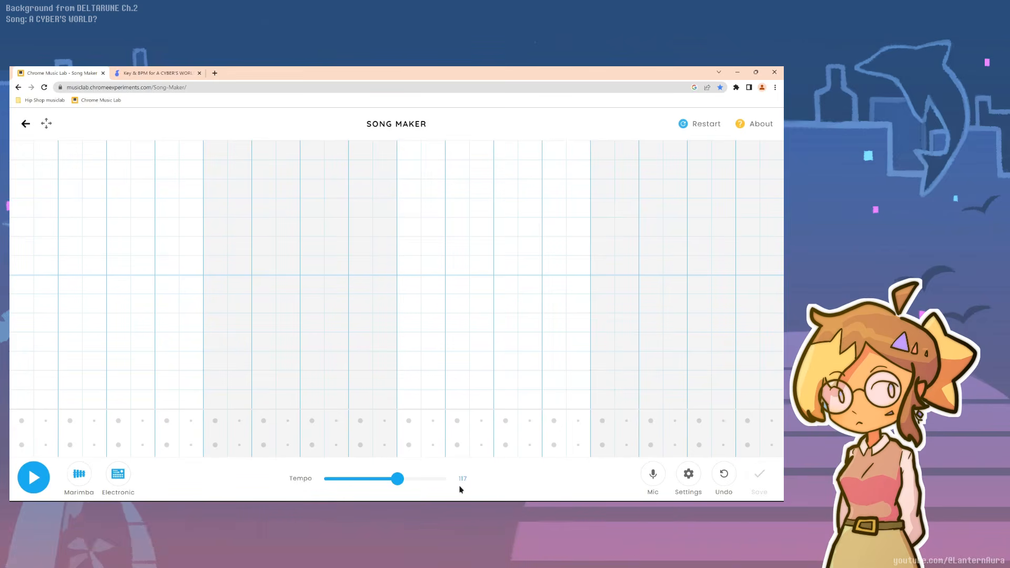
In the song settings, set the scale to Chromatic and the starting octave to Low
{"action": "left_click", "coordinate": [688, 475]}
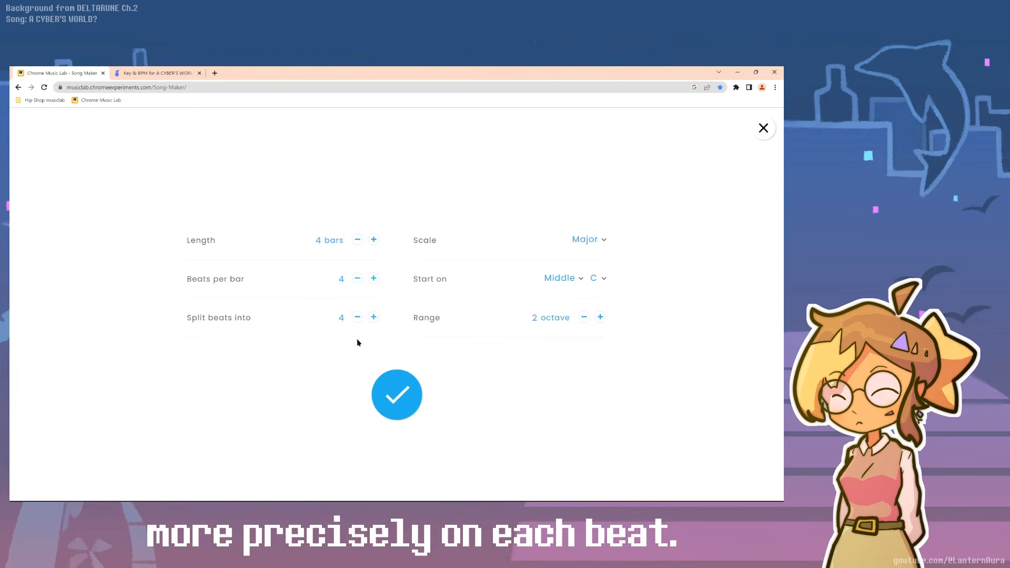
{"action": "left_click", "coordinate": [585, 241]}
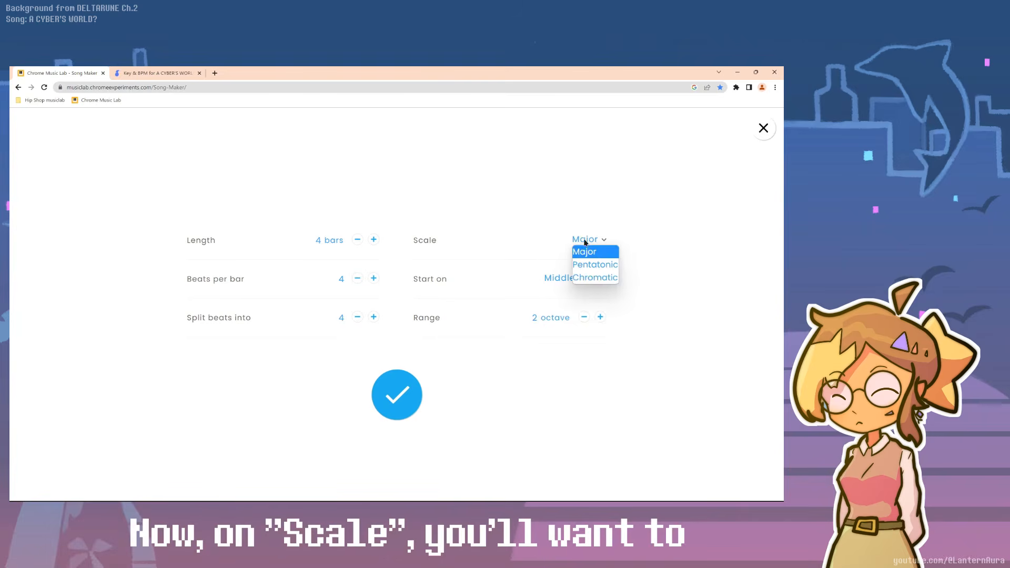
{"action": "left_click", "coordinate": [589, 278]}
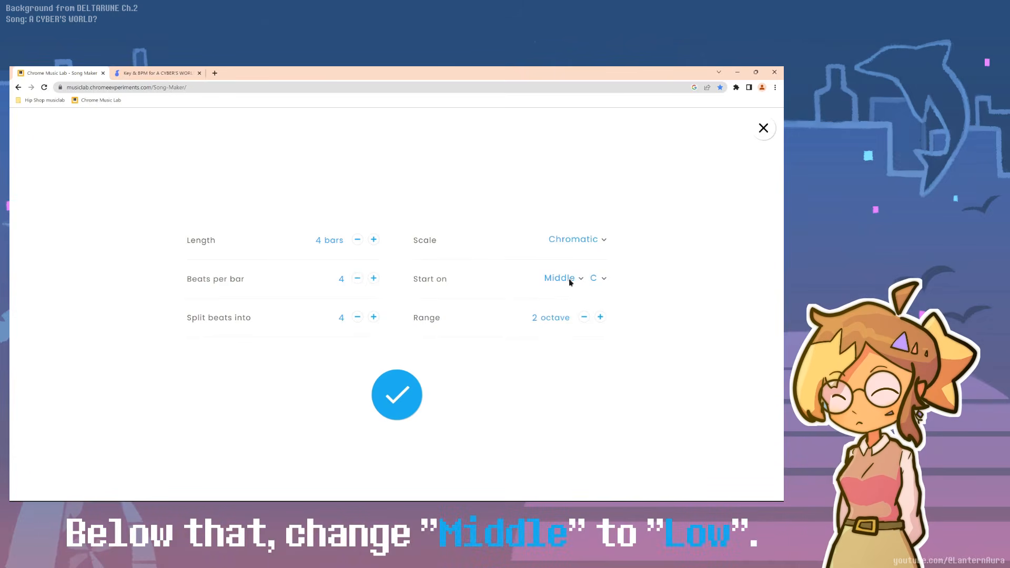
{"action": "left_click", "coordinate": [563, 280]}
{"action": "left_click", "coordinate": [566, 291]}
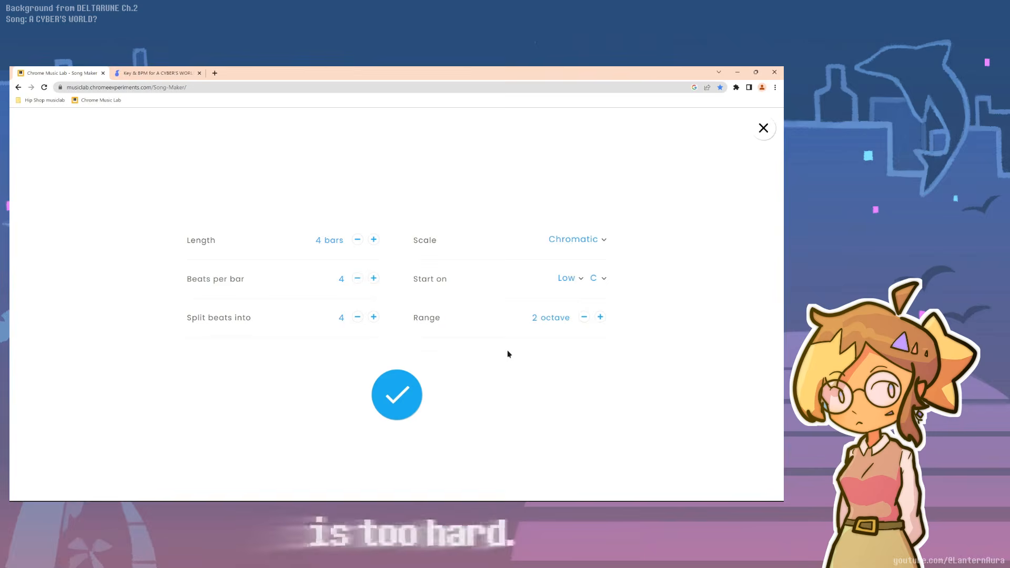
Inspect the settings page and clear the "settings-modal" id value from its div element
{"action": "right_click", "coordinate": [444, 393]}
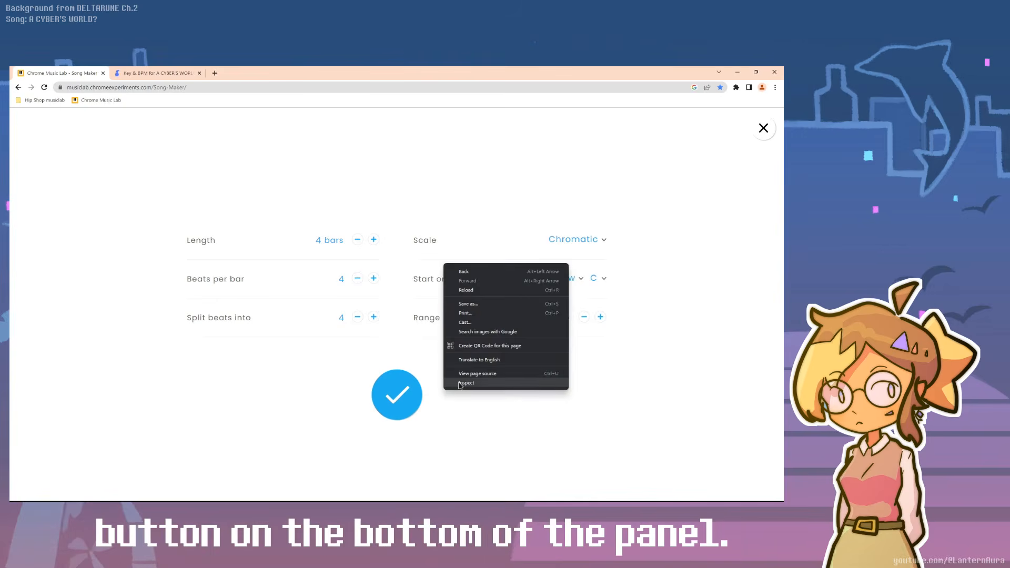
{"action": "left_click", "coordinate": [459, 383]}
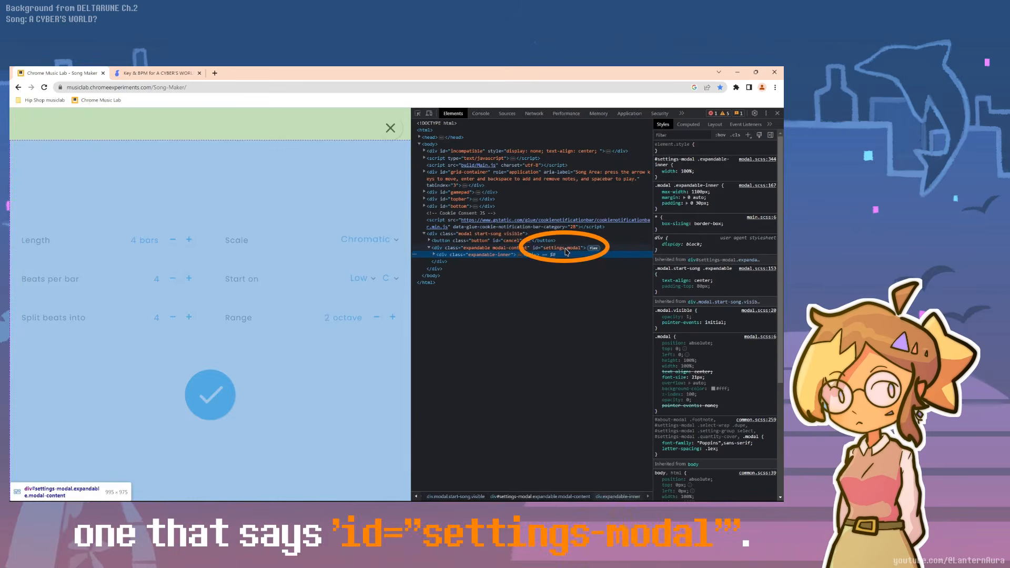
{"action": "left_click", "coordinate": [561, 250]}
{"action": "double_click", "coordinate": [561, 251]}
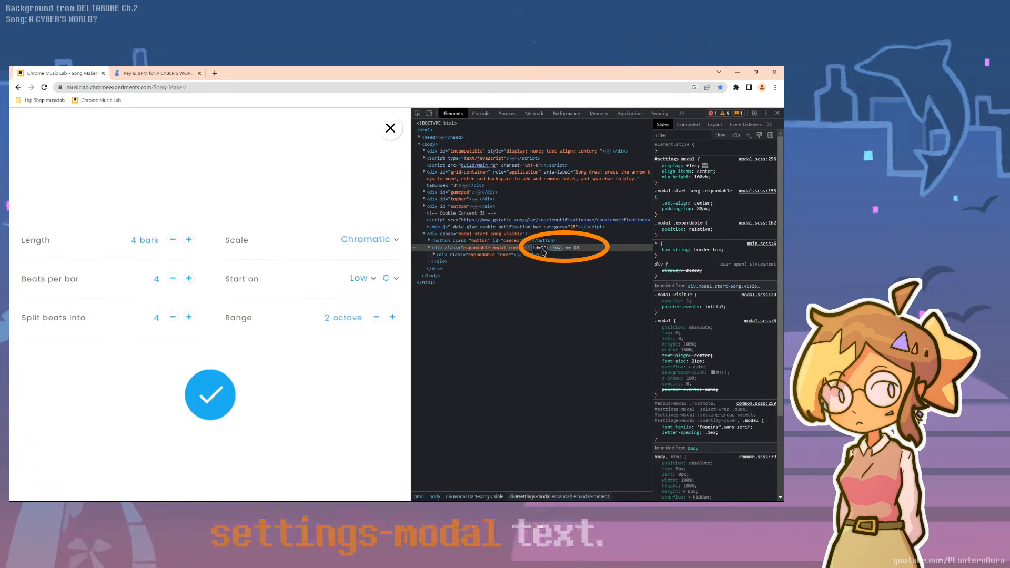
{"action": "key", "text": "Return"}
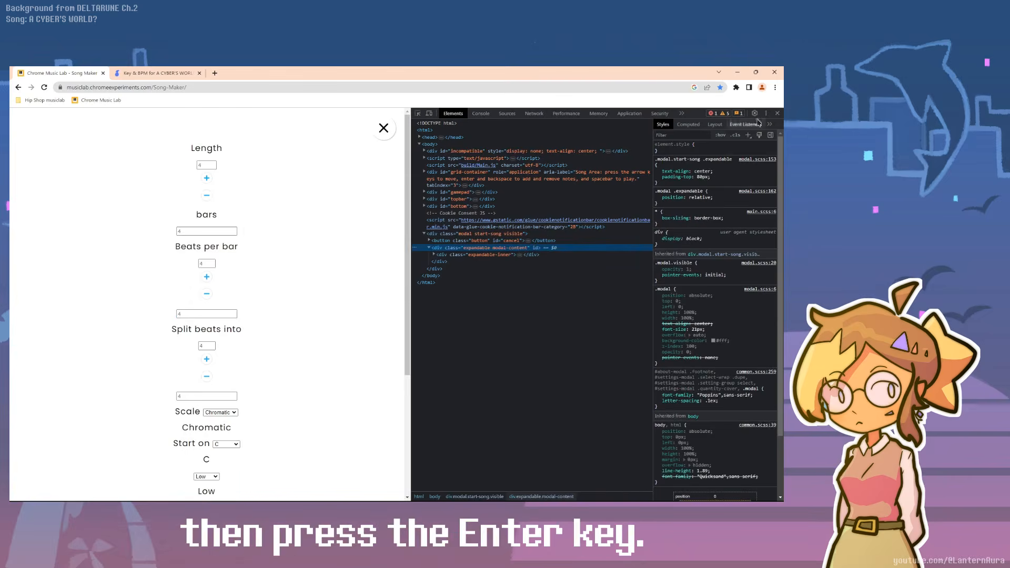
Close the developer tools, set the Range to 8 octaves and apply the settings
{"action": "key", "text": "F12"}
{"action": "scroll", "coordinate": [420, 237], "scroll_direction": "down", "scroll_amount": 2}
{"action": "scroll", "coordinate": [435, 273], "scroll_direction": "down", "scroll_amount": 2}
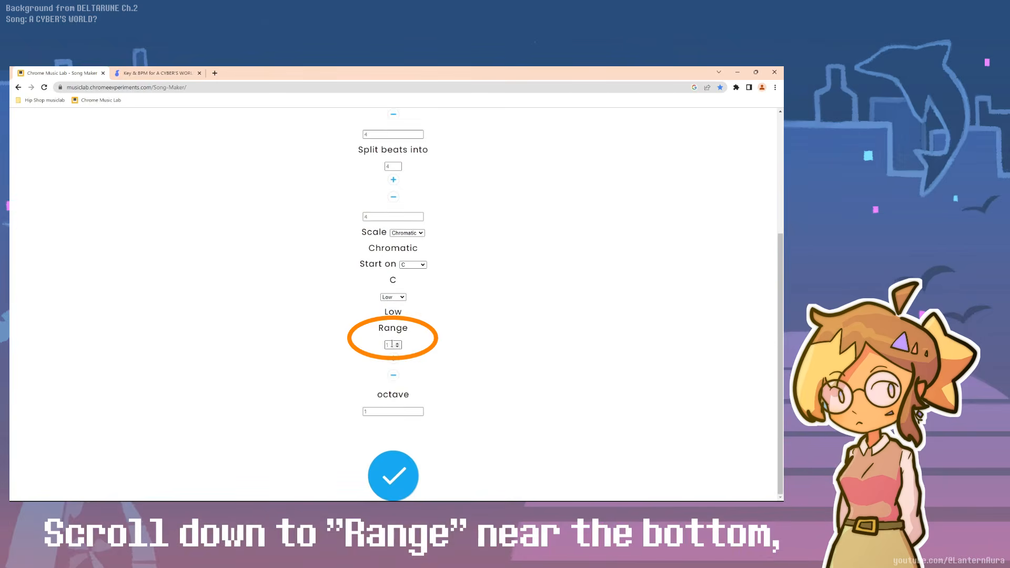
{"action": "type", "text": "8"}
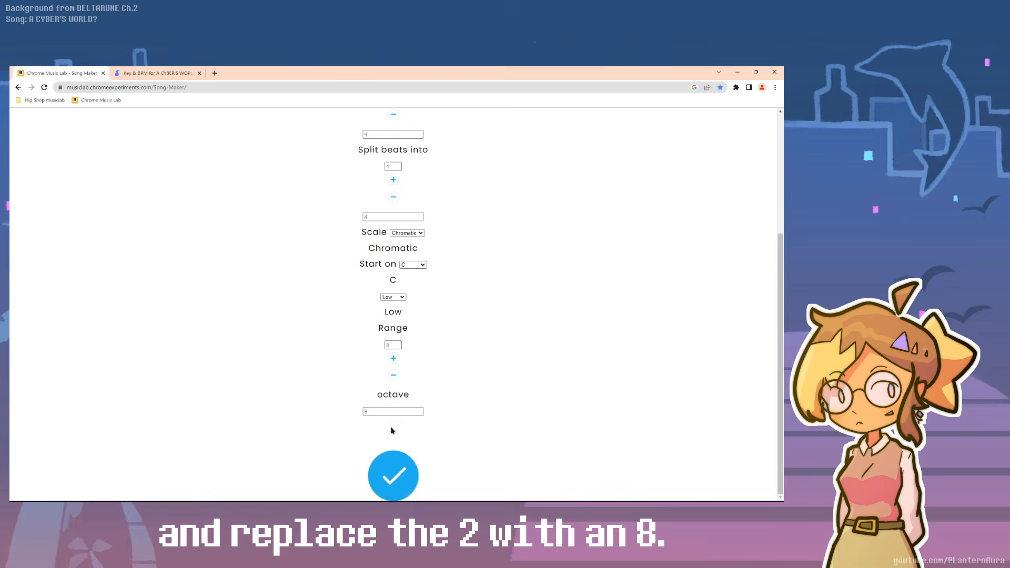
{"action": "left_click", "coordinate": [398, 482]}
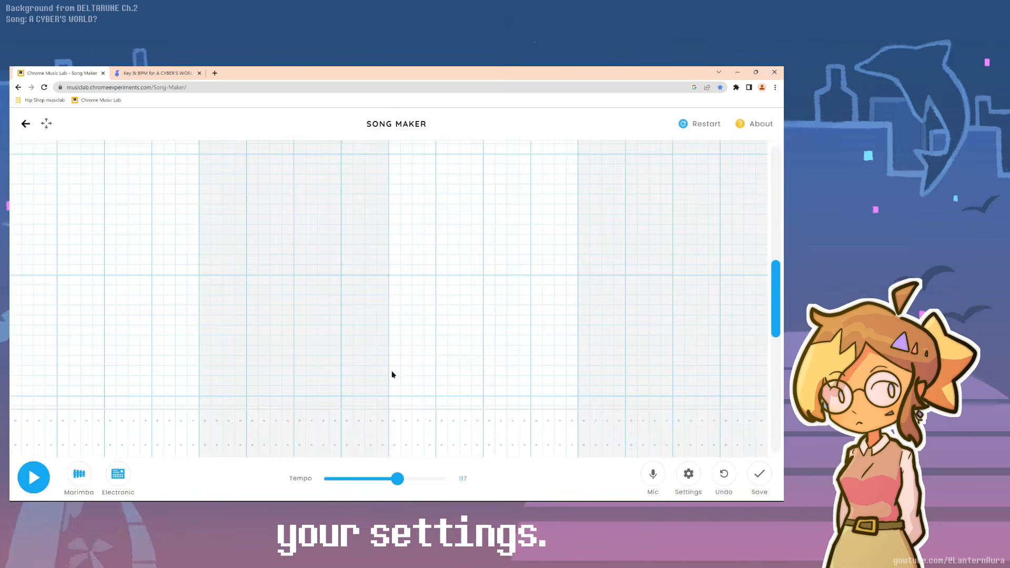
Place the opening melody notes on alternating steps across the first two beats in the low part of the grid
{"action": "scroll", "coordinate": [393, 368], "scroll_direction": "down", "scroll_amount": 5}
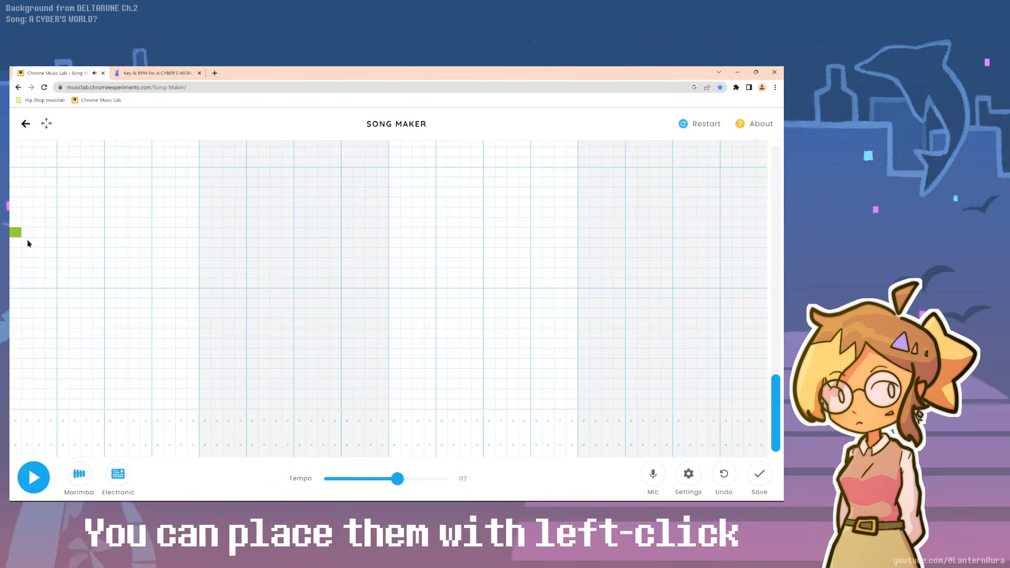
{"action": "left_click", "coordinate": [39, 254]}
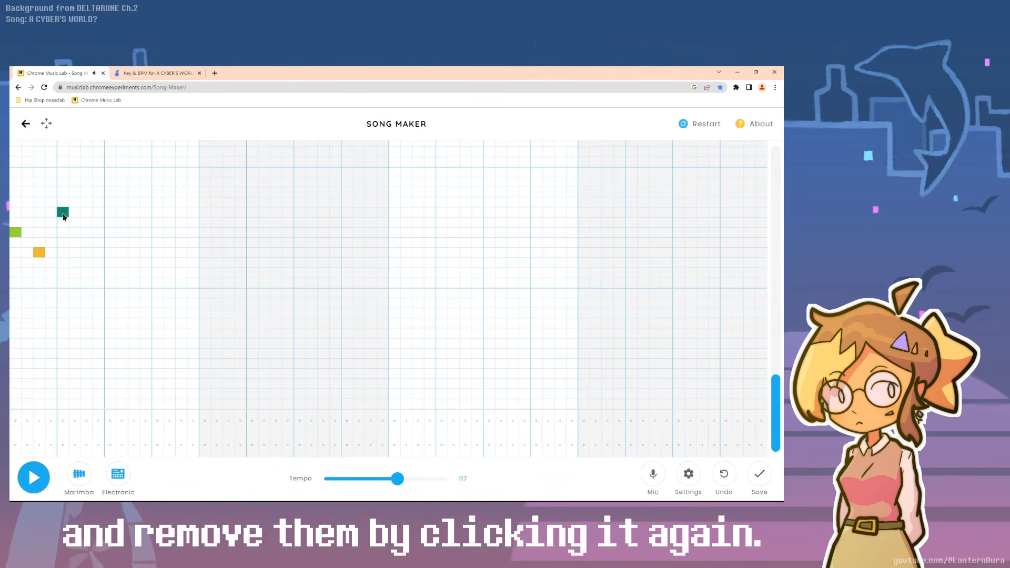
{"action": "left_click", "coordinate": [86, 234]}
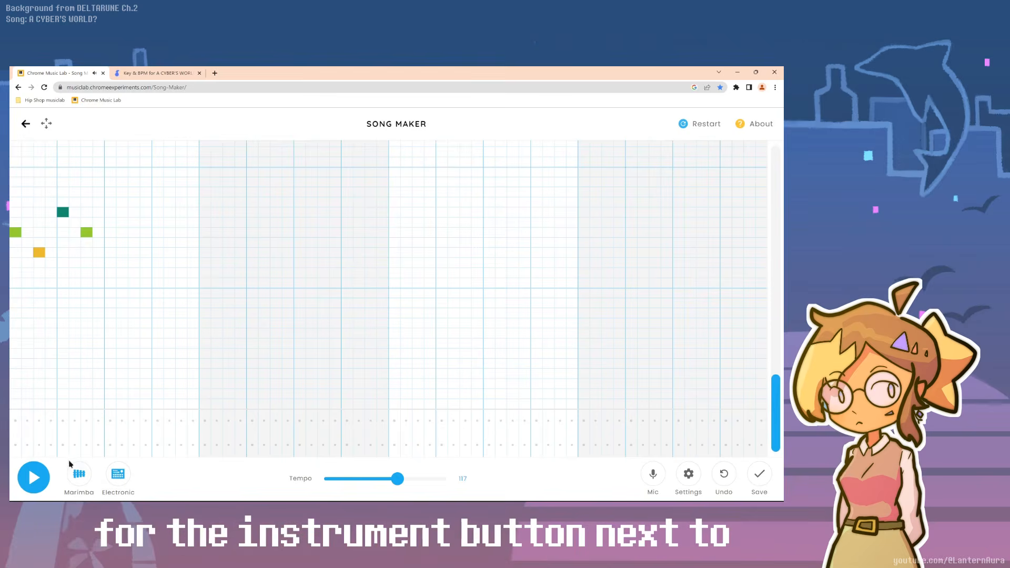
Change the melody instrument to Strings and the percussion sound to Blocks
{"action": "left_click", "coordinate": [79, 475]}
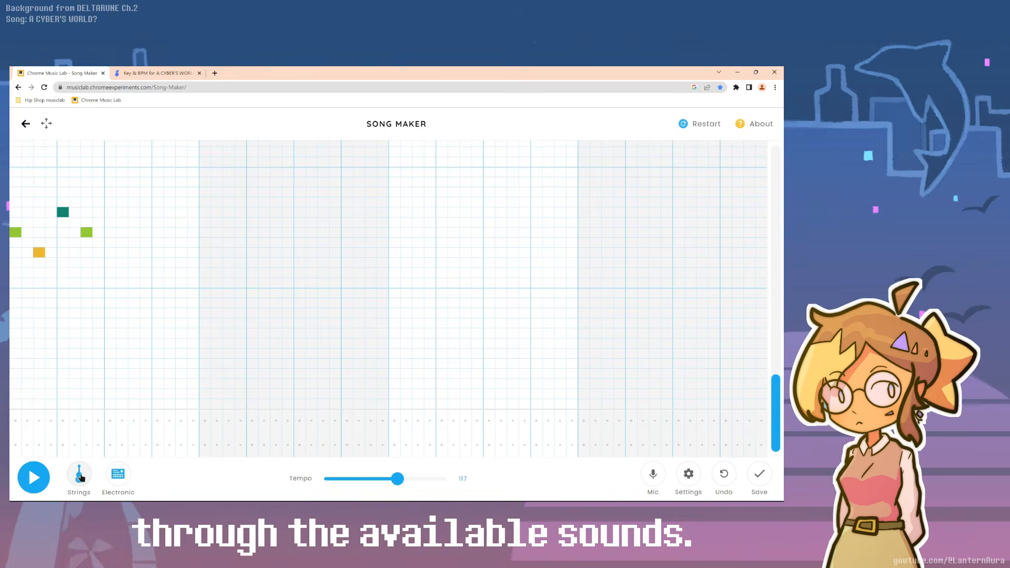
{"action": "left_click", "coordinate": [120, 478]}
{"action": "left_click", "coordinate": [120, 477]}
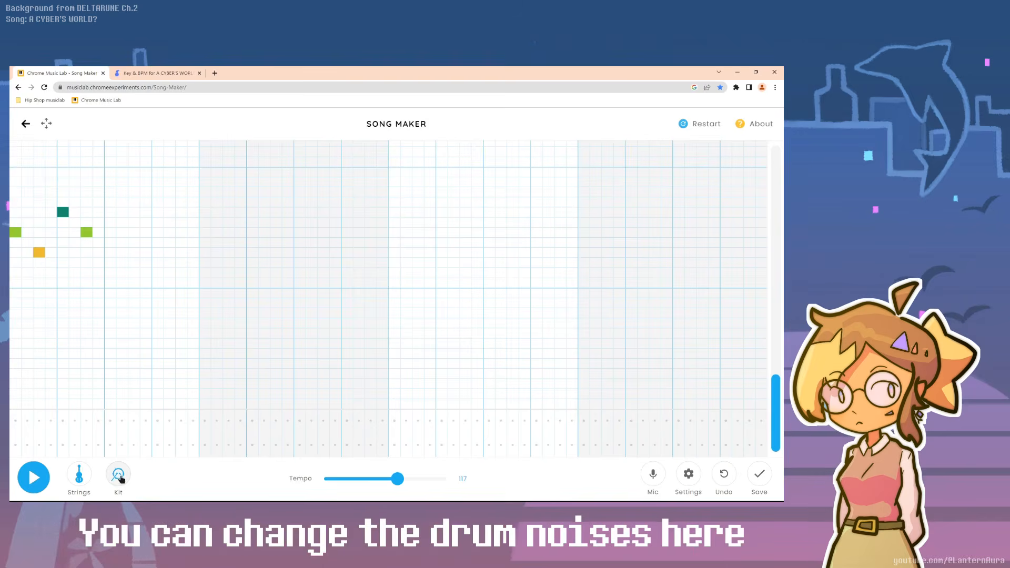
{"action": "left_click", "coordinate": [120, 478]}
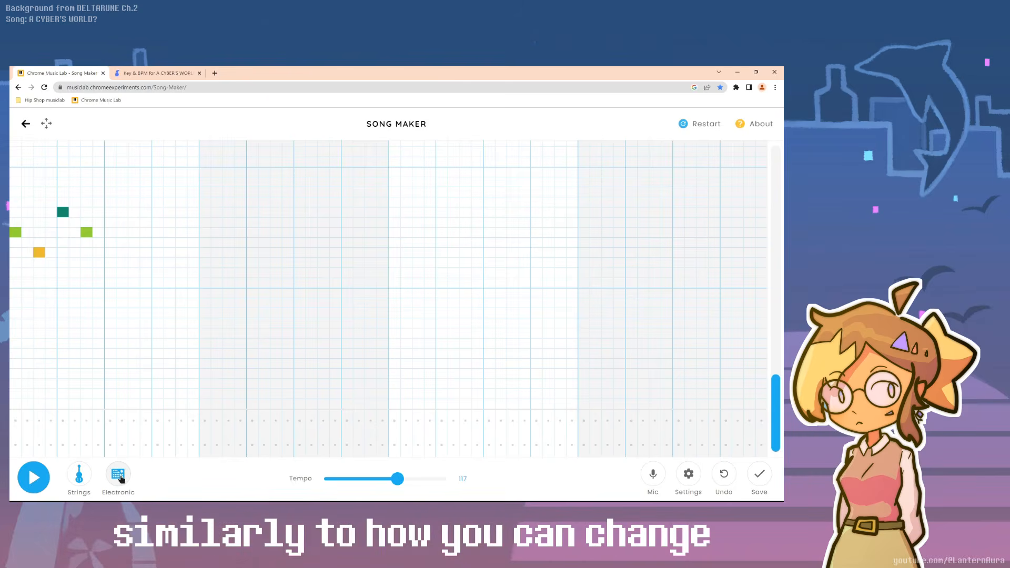
{"action": "left_click", "coordinate": [119, 478]}
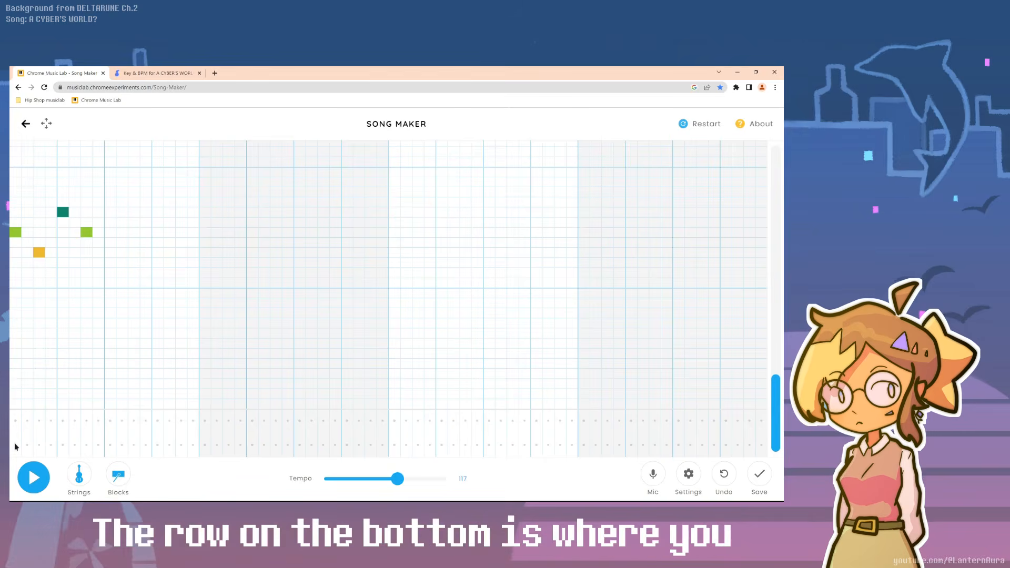
Place trial hits in both percussion rows over the first two beats and remove them again
{"action": "left_click", "coordinate": [15, 445]}
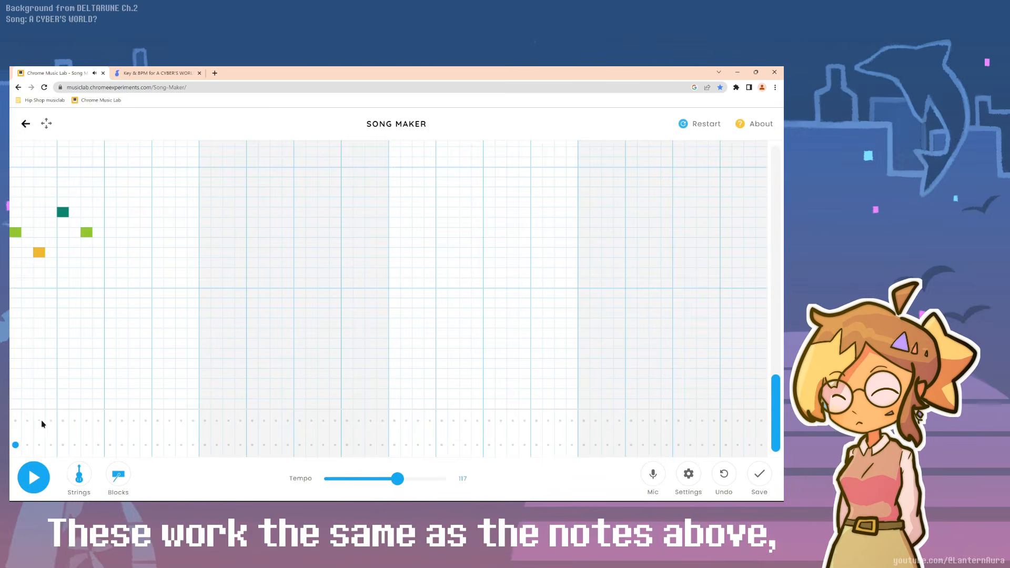
{"action": "left_click", "coordinate": [63, 445]}
{"action": "left_click", "coordinate": [87, 445]}
{"action": "left_click", "coordinate": [100, 424]}
{"action": "left_click", "coordinate": [99, 421]}
{"action": "left_click", "coordinate": [86, 445]}
{"action": "left_click", "coordinate": [75, 421]}
{"action": "left_click", "coordinate": [62, 445]}
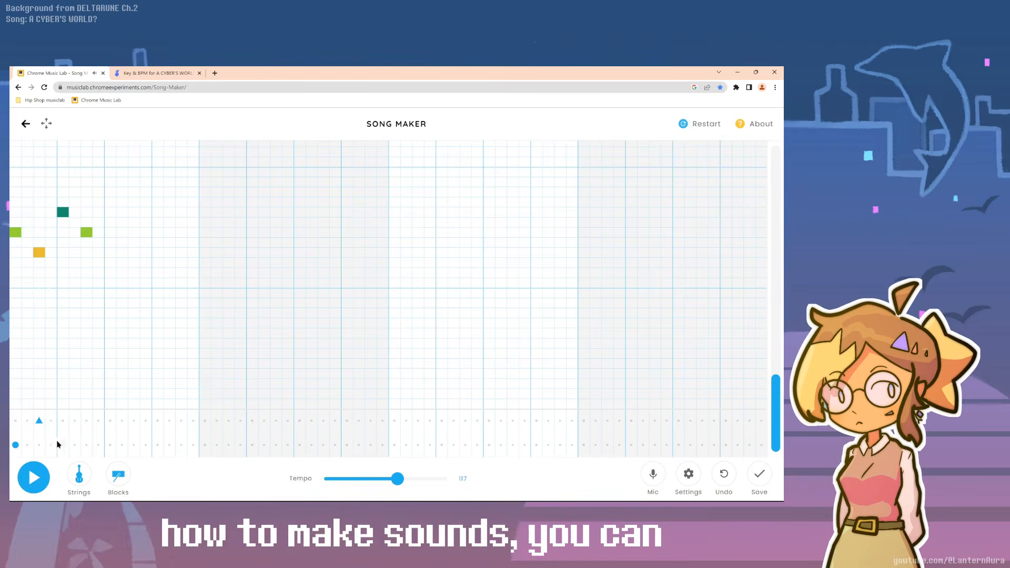
{"action": "left_click", "coordinate": [16, 445]}
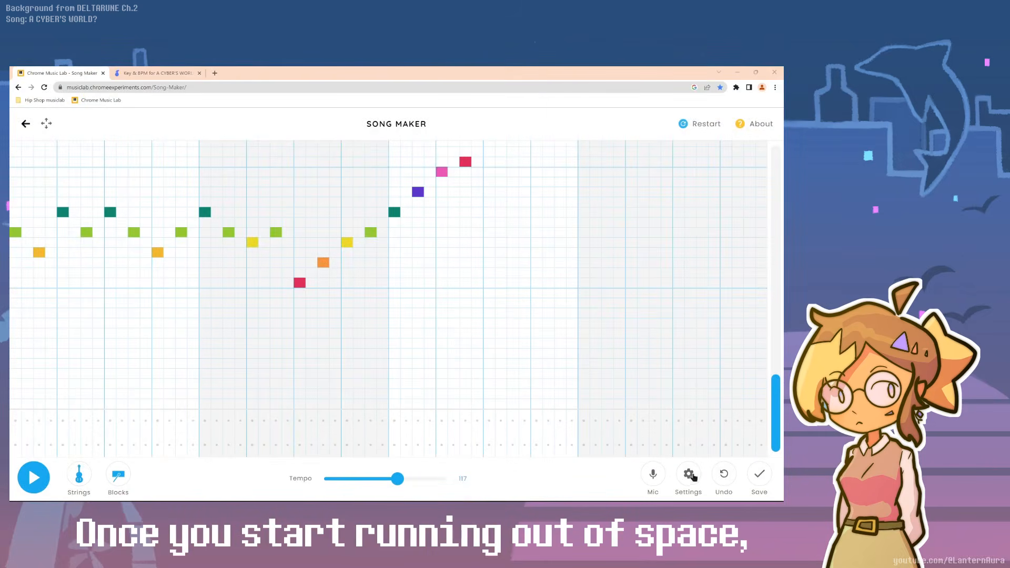
Set the song length to 16 bars and continue the melody with another note on bar 3's third beat
{"action": "left_click", "coordinate": [689, 475]}
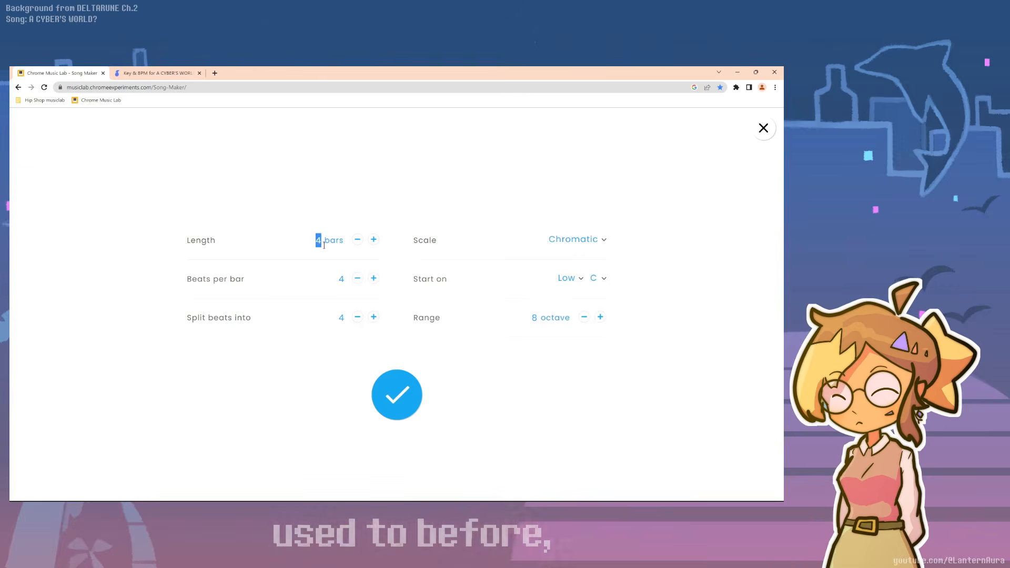
{"action": "type", "text": "16"}
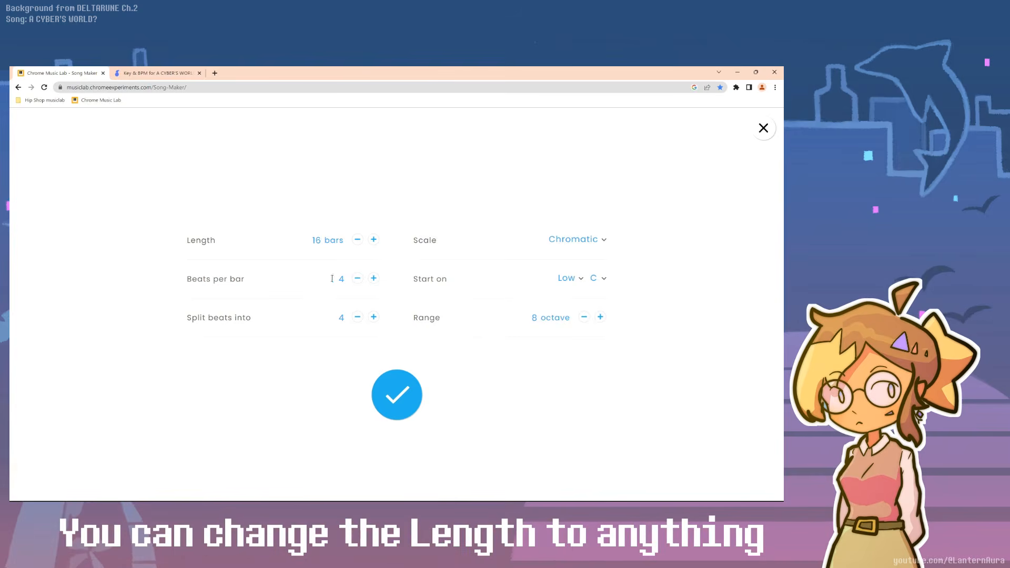
{"action": "left_click", "coordinate": [403, 398]}
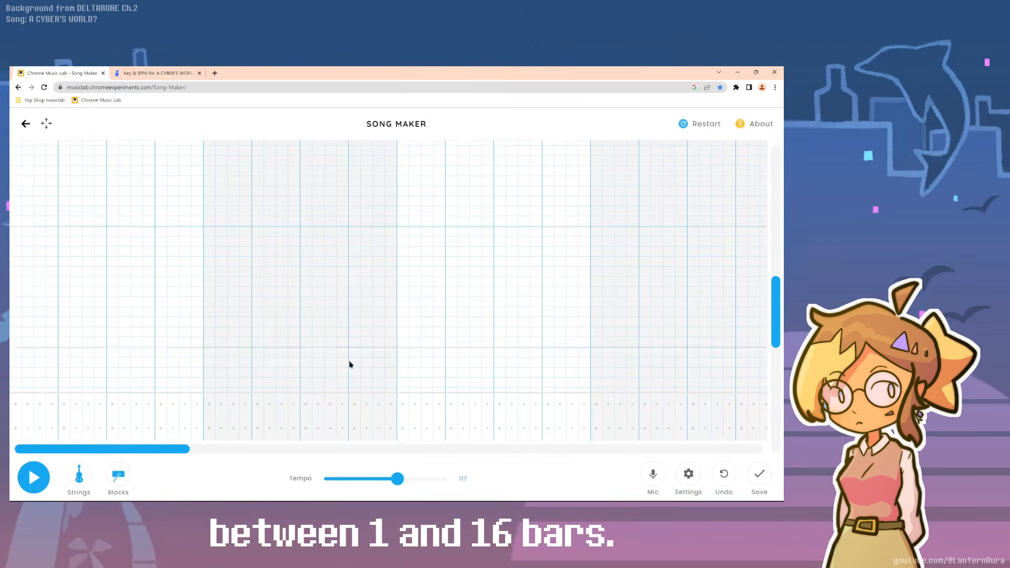
{"action": "scroll", "coordinate": [305, 361], "scroll_direction": "down", "scroll_amount": 3}
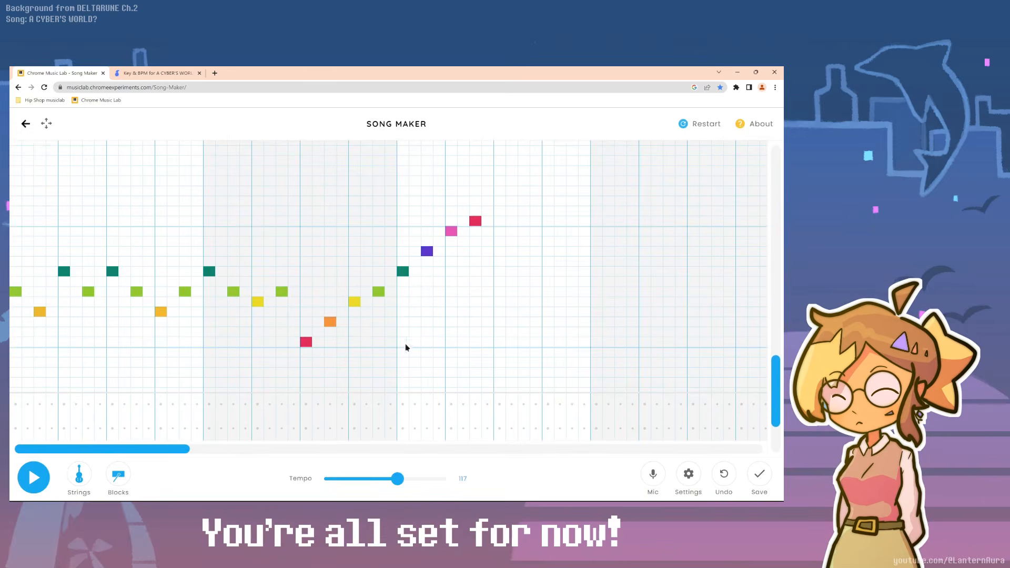
{"action": "left_click", "coordinate": [498, 292]}
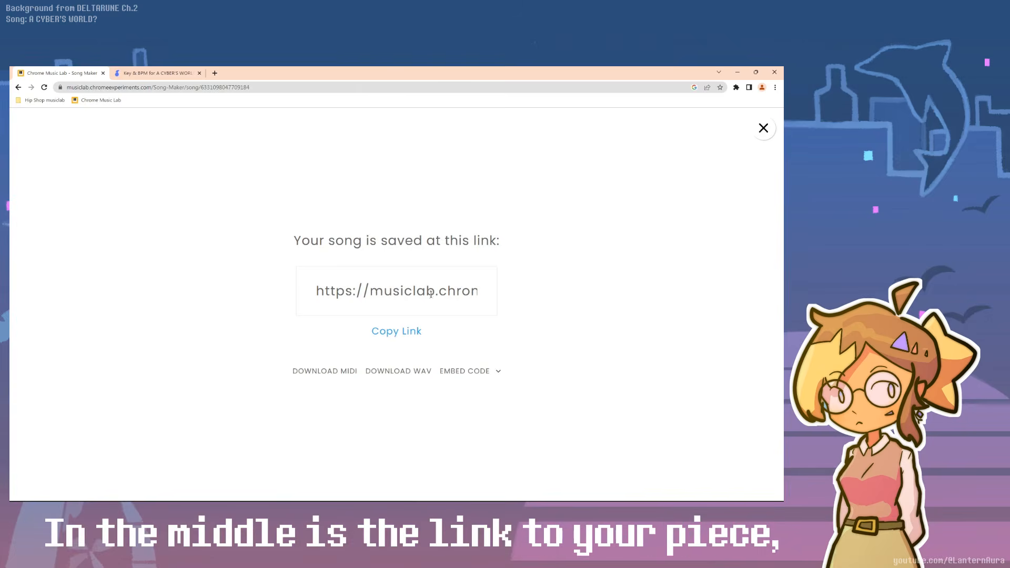
Copy the saved song's link and download the song as a WAV file
{"action": "left_click", "coordinate": [398, 333]}
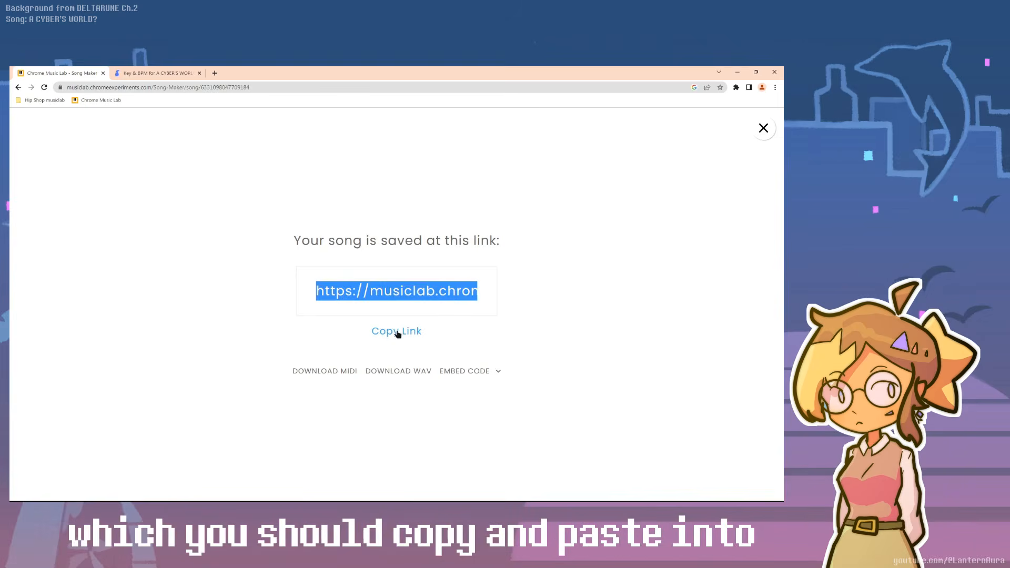
{"action": "left_click", "coordinate": [279, 240]}
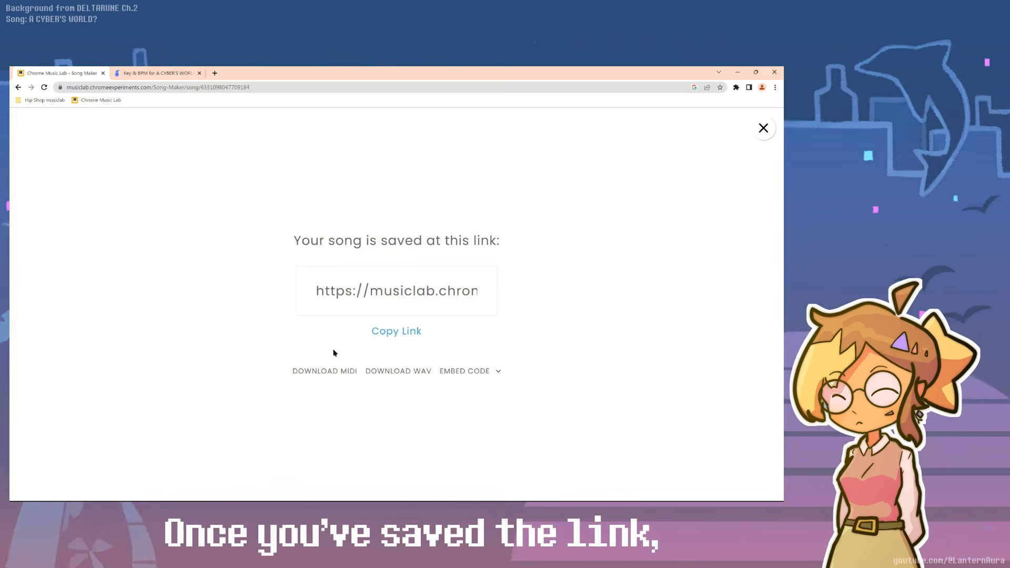
{"action": "left_click", "coordinate": [399, 371]}
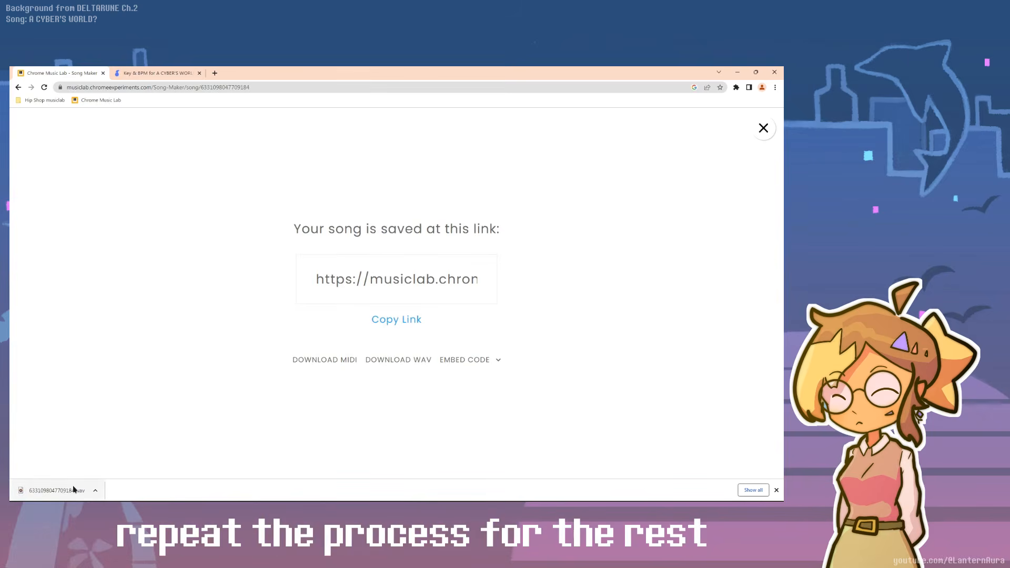
{"action": "left_click", "coordinate": [776, 490]}
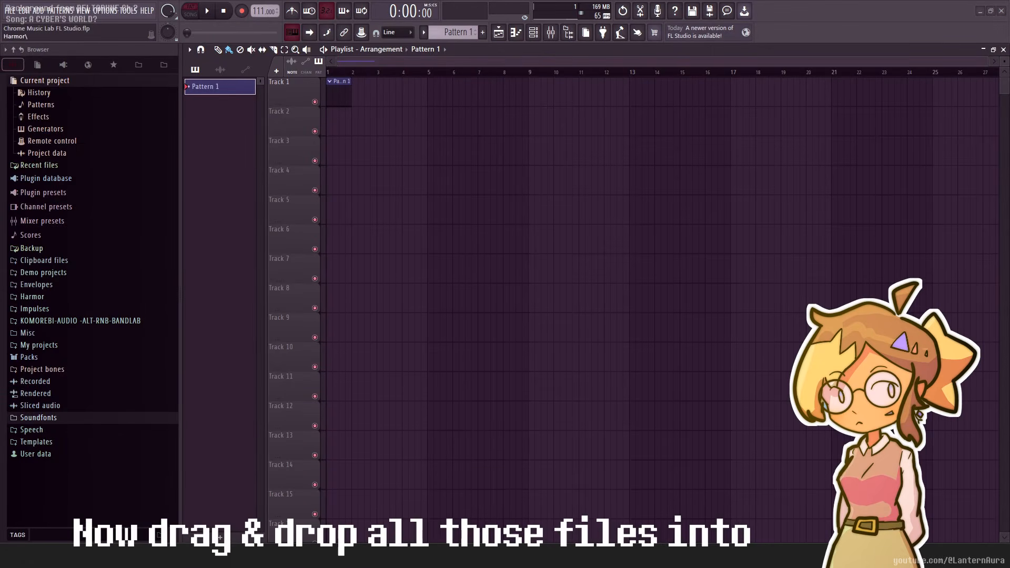
Switch to FL Studio and arrange the exported song files in the playlist for playback
{"action": "left_click_drag", "start_coordinate": [345, 149], "coordinate": [339, 112]}
{"action": "left_click_drag", "start_coordinate": [434, 226], "coordinate": [338, 97]}
{"action": "left_click", "coordinate": [324, 126]}
{"action": "right_click", "coordinate": [338, 94]}
{"action": "left_click_drag", "start_coordinate": [338, 158], "coordinate": [439, 142]}
{"action": "key", "text": "l"}
{"action": "key", "text": "space"}
{"action": "left_click_drag", "start_coordinate": [741, 124], "coordinate": [420, 136]}
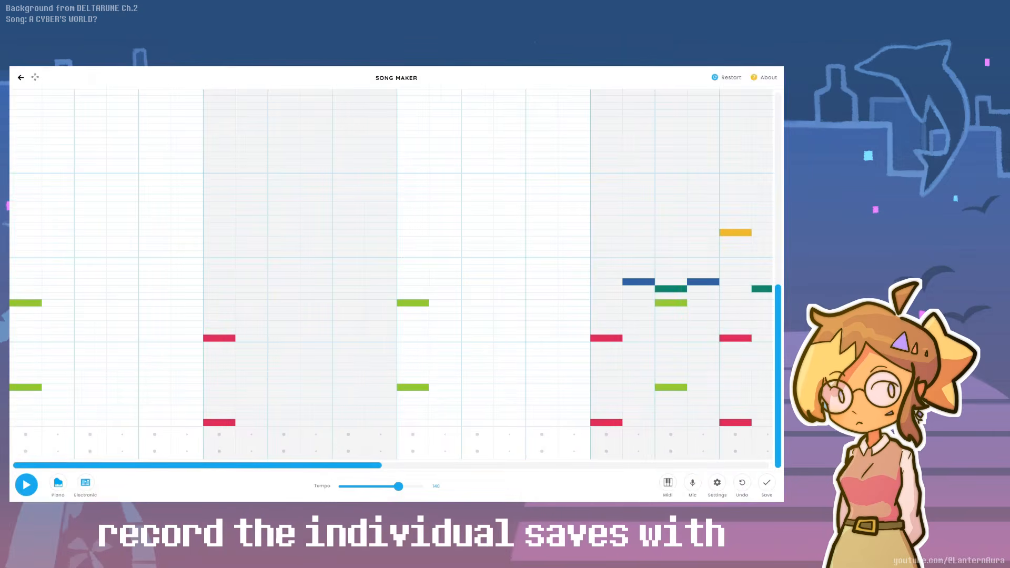
Switch back to Song Maker and play the song from the beginning
{"action": "key", "text": "space"}
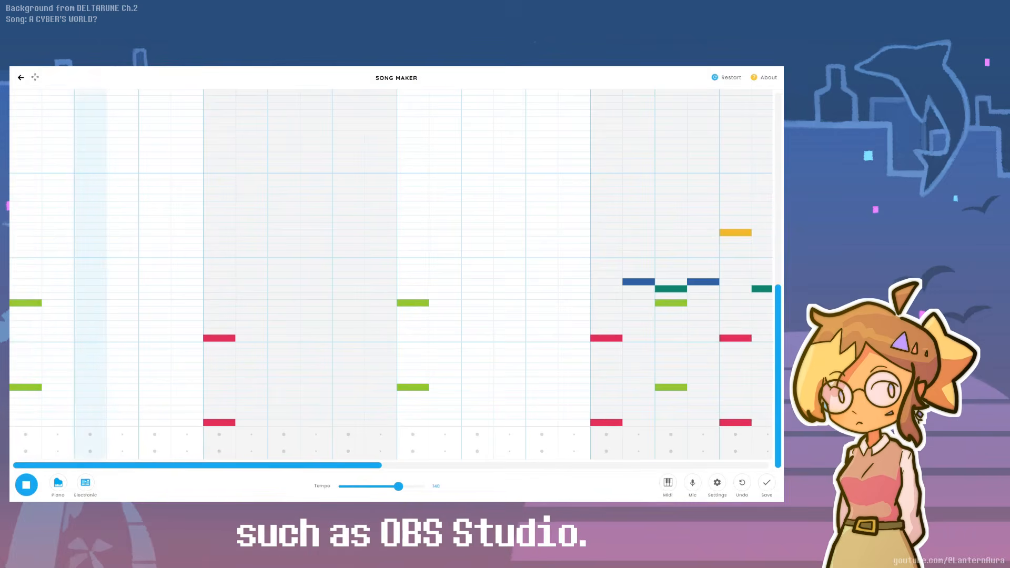